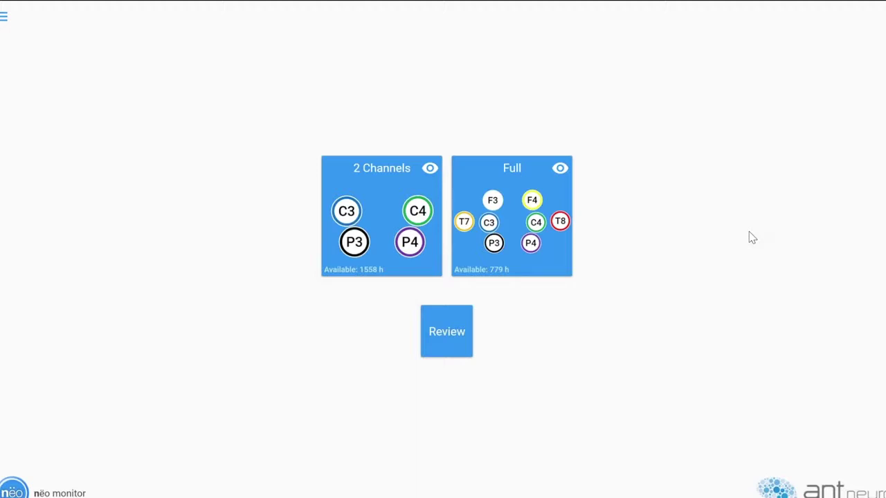
Start a recording with the 2 Channels montage (C4-P4 and C3-P3)
left_click(385, 172)
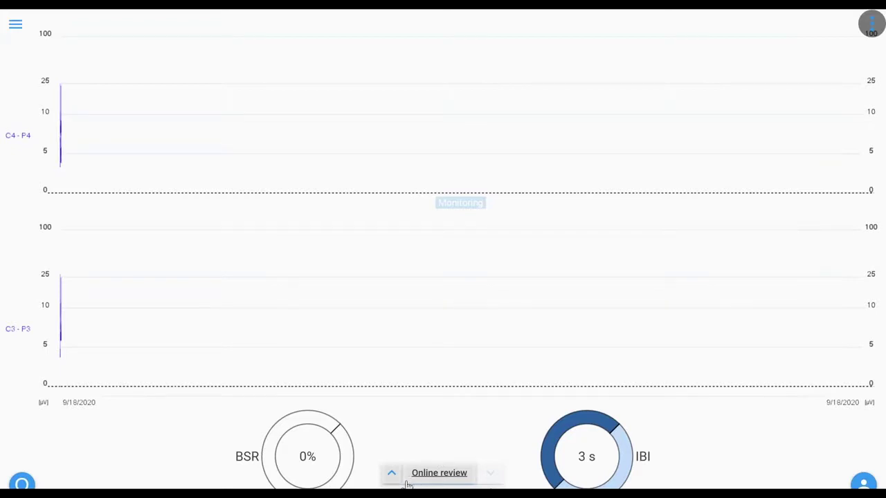
Show the raw C4-P4 and C3-P3 EEG panel, then collapse and restore the aEEG trends
left_click(391, 475)
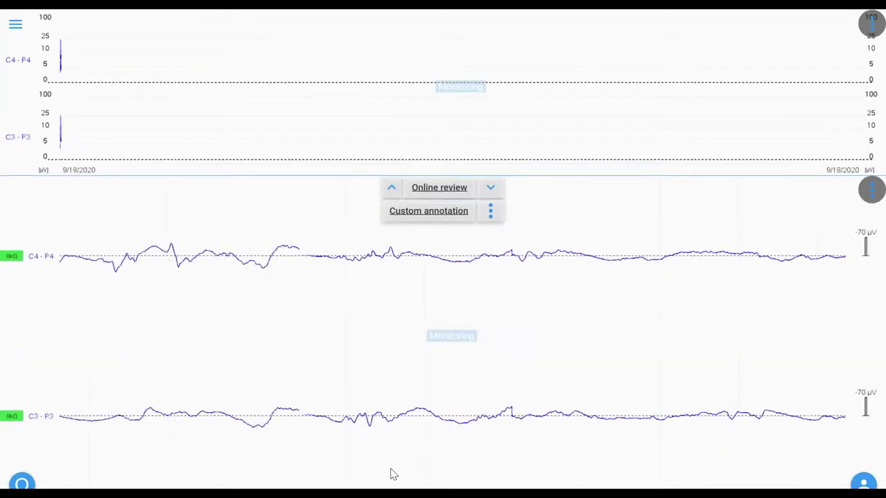
left_click(392, 191)
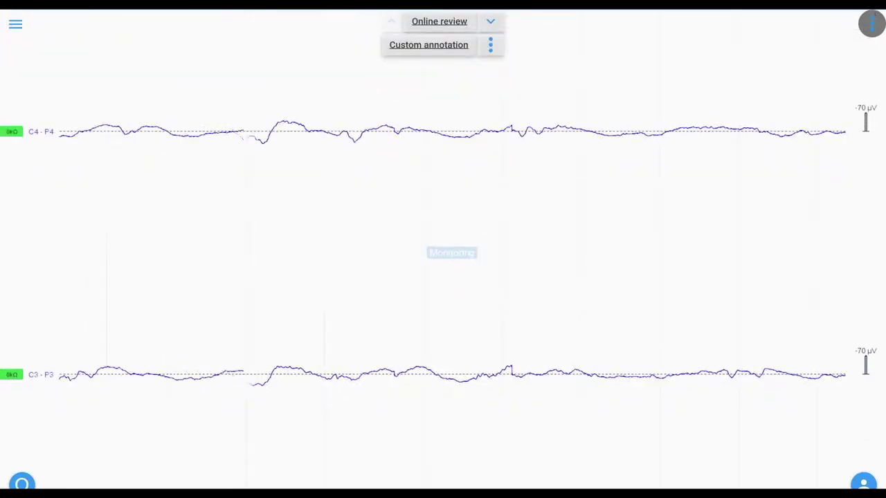
left_click(490, 22)
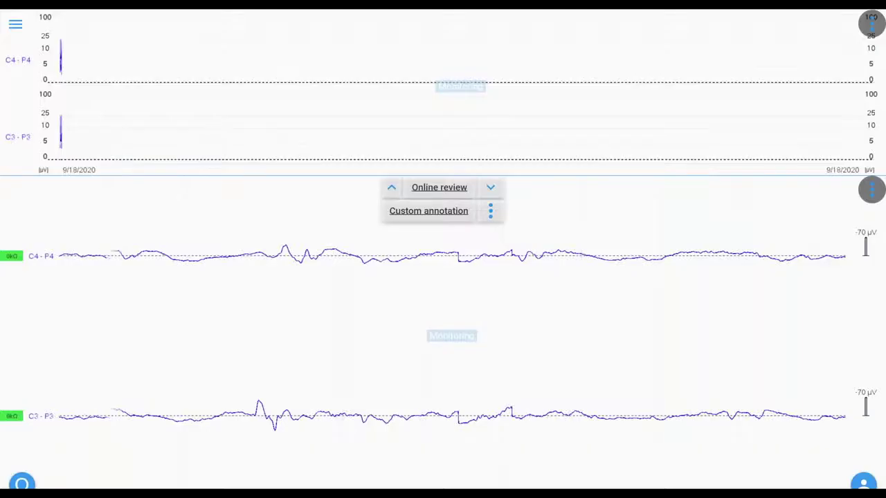
left_click(491, 193)
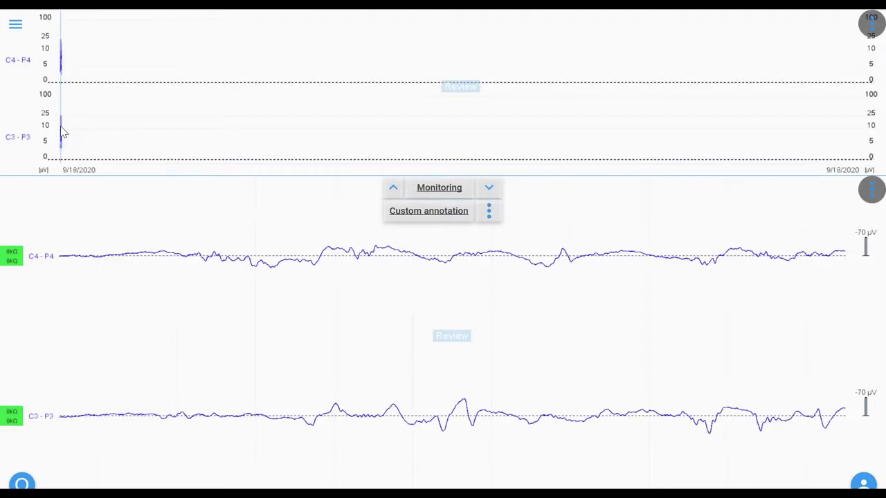
Leave review of earlier EEG and switch back to live monitoring
left_click(422, 193)
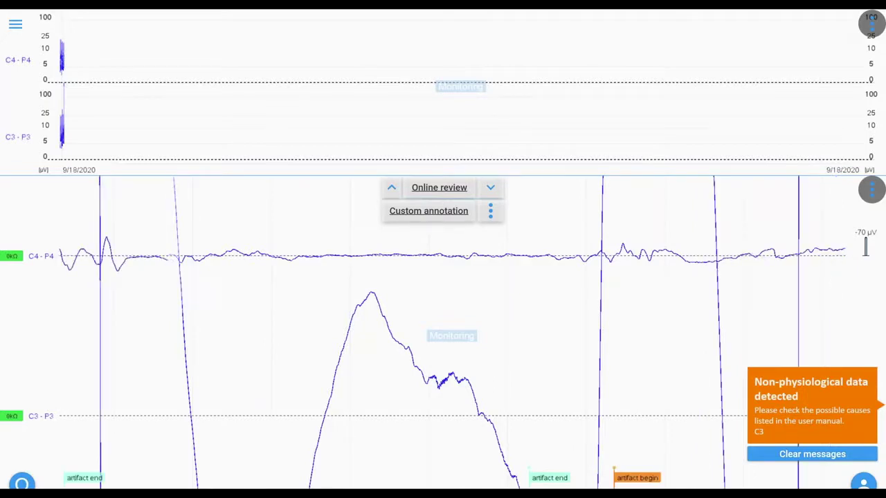
Clear the non-physiological data warning for channel C3
left_click(861, 377)
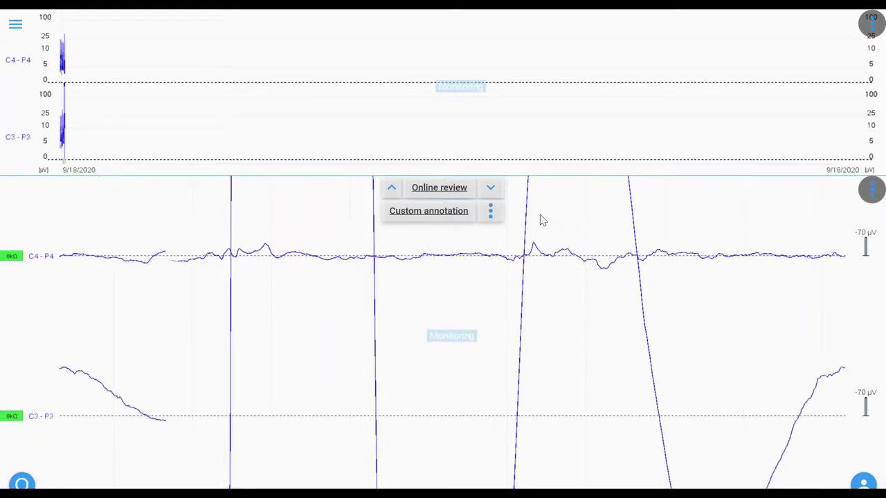
left_click(491, 212)
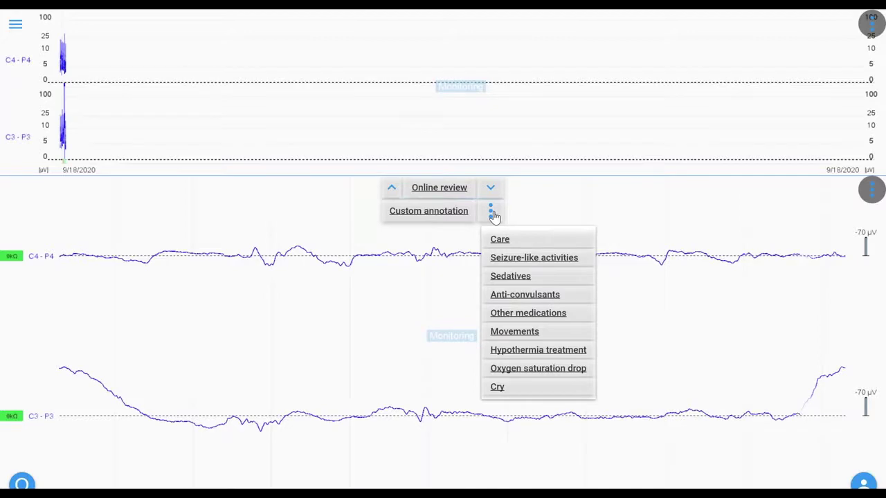
Add a marker with the default text 'Custom Annotation' to the ongoing recording
left_click(443, 212)
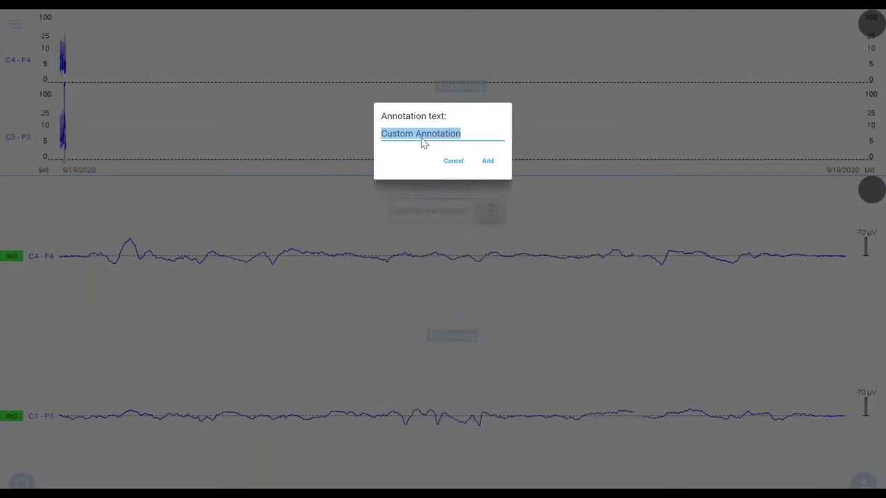
left_click(487, 161)
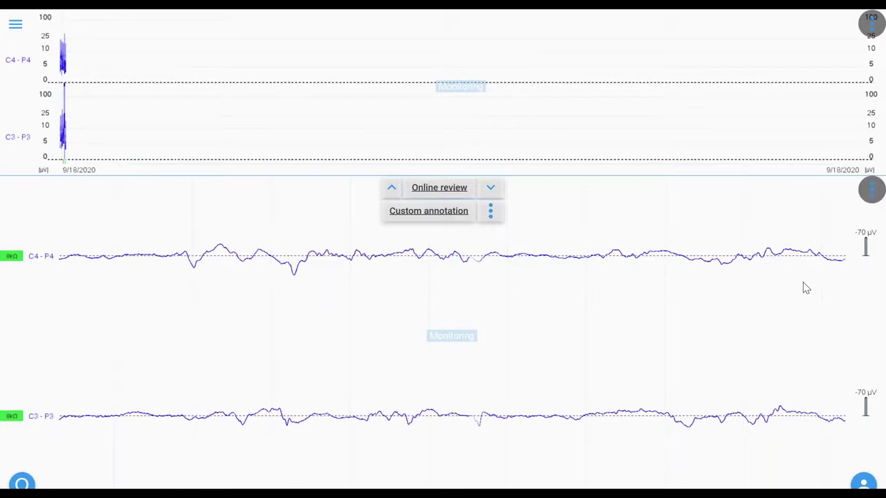
left_click(864, 482)
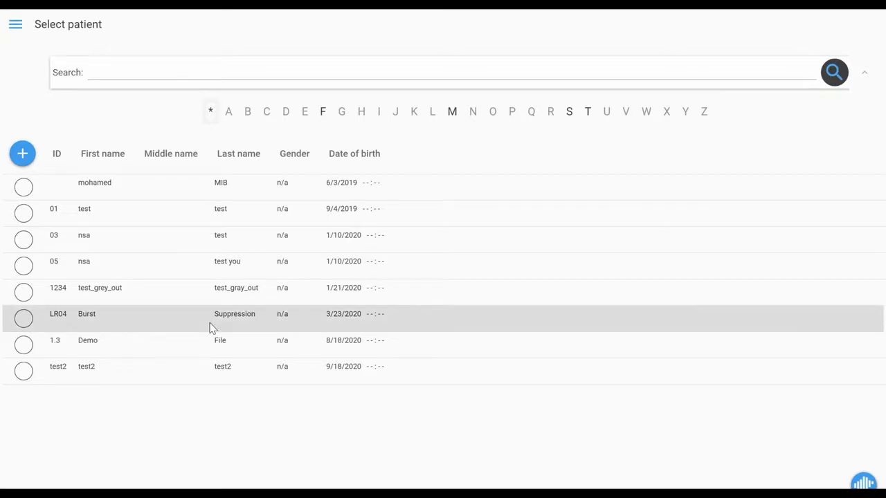
Create and save a new patient with ID, first name and last name 'example'
left_click(22, 153)
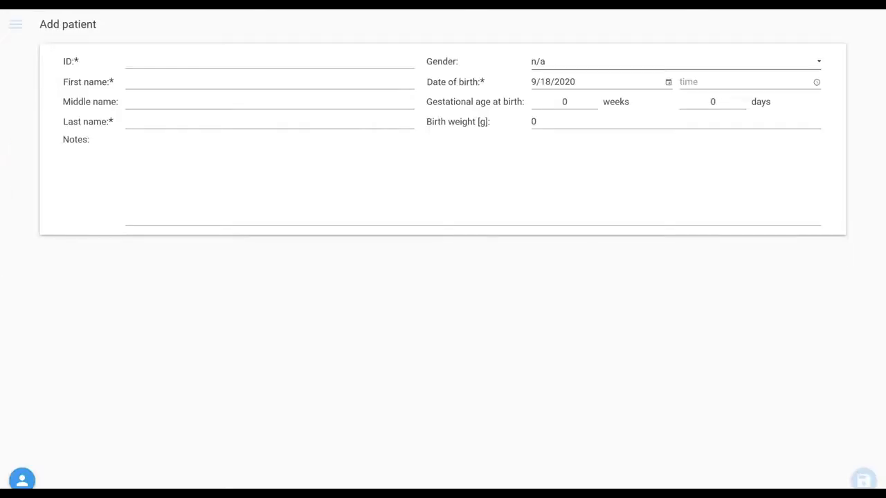
left_click(156, 62)
type("xample")
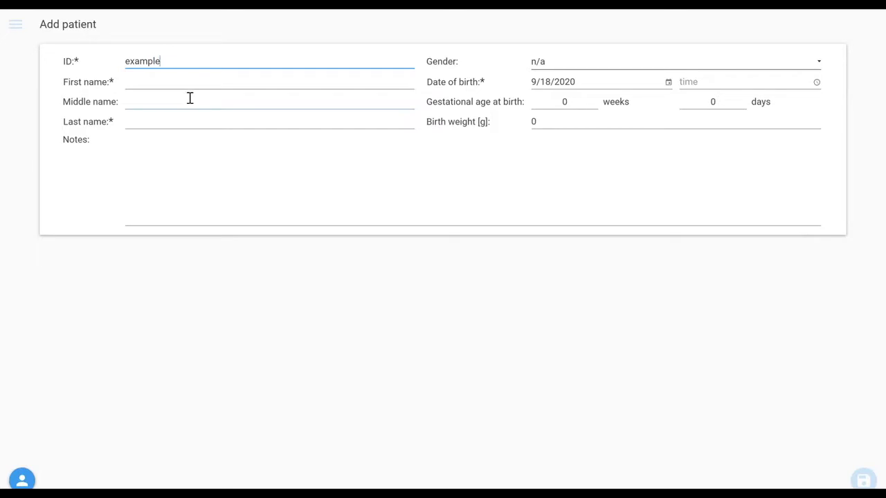
left_click(172, 82)
type("example")
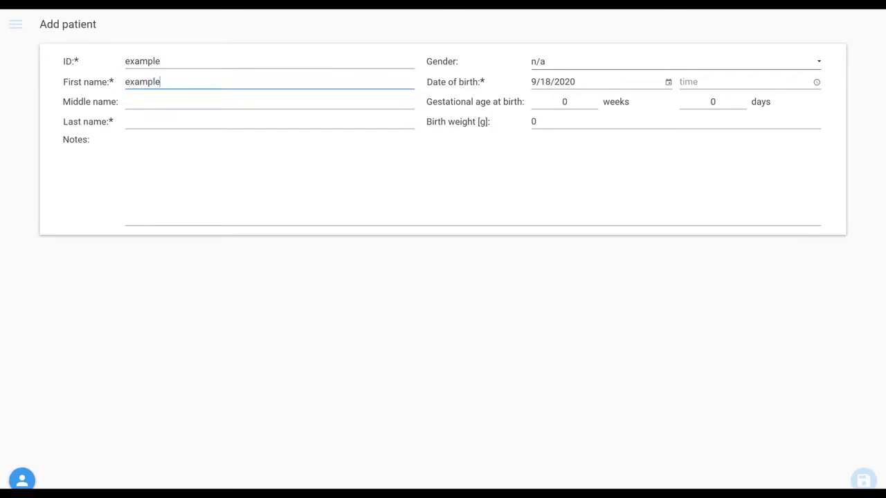
left_click(134, 119)
type("example")
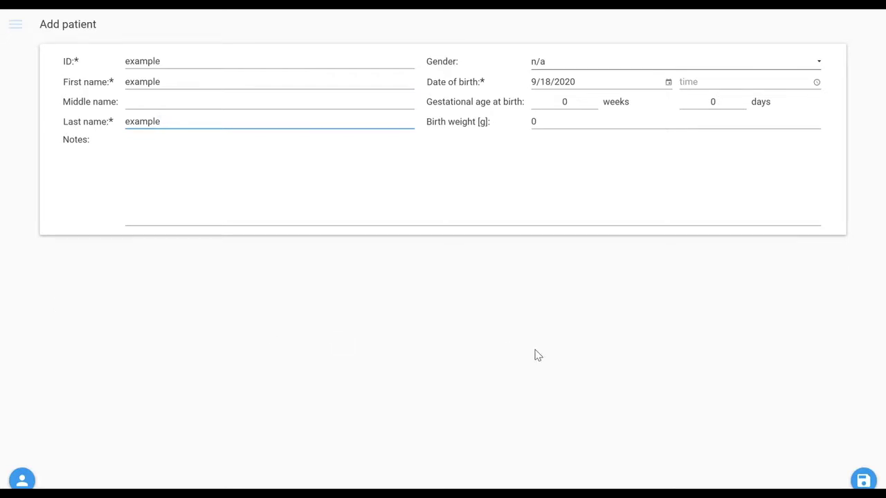
left_click(866, 486)
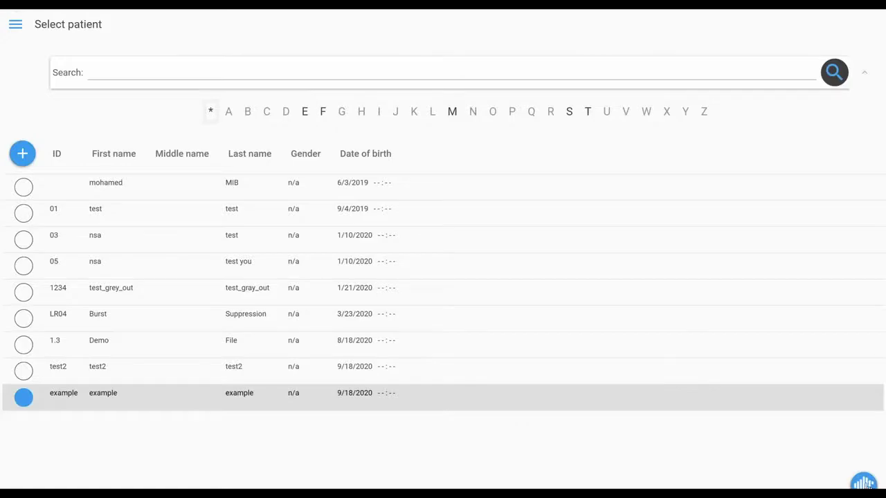
left_click(864, 483)
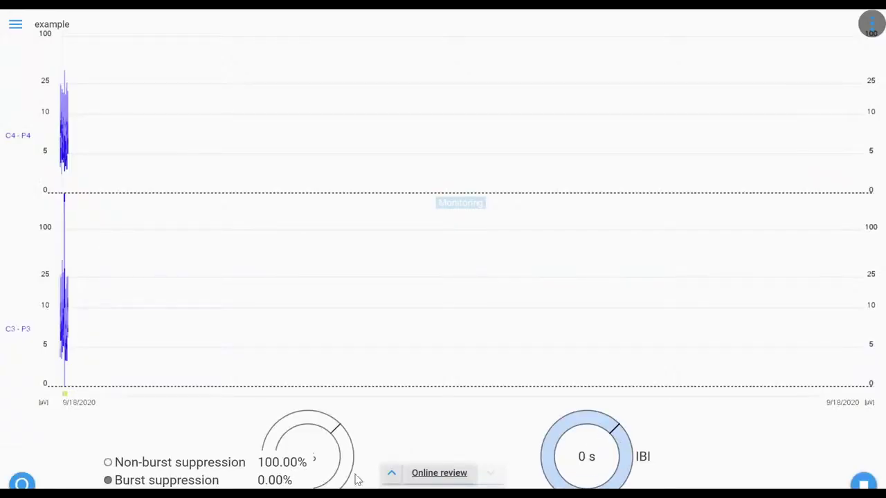
Expand Online review to show the example patient's live C4-P4 and C3-P3 traces
left_click(391, 474)
left_click(391, 475)
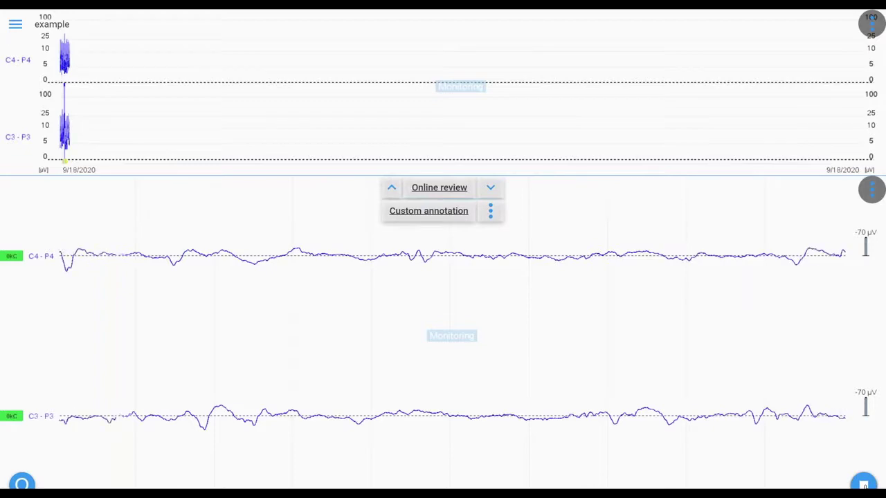
Stop monitoring patient 'example' and confirm with Yes
left_click(864, 483)
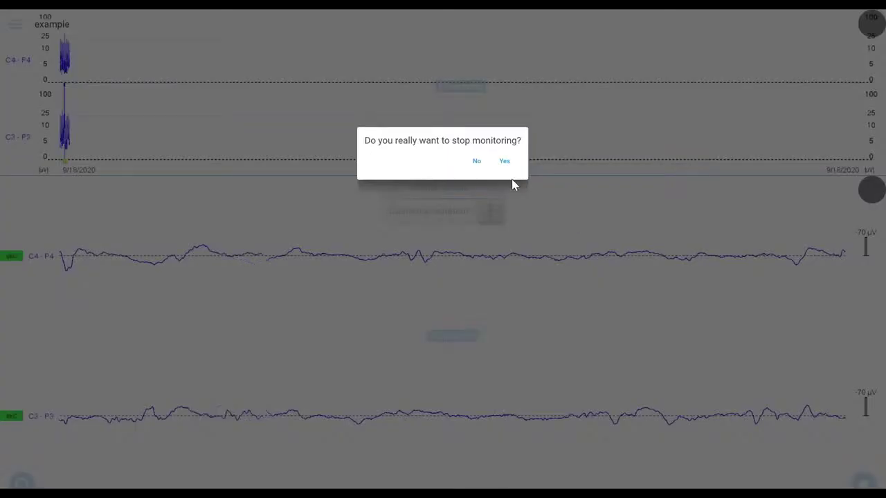
left_click(505, 162)
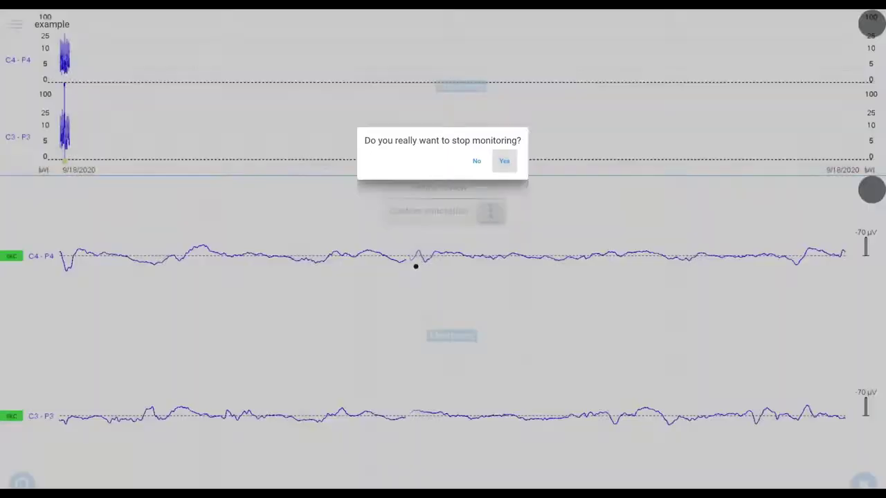